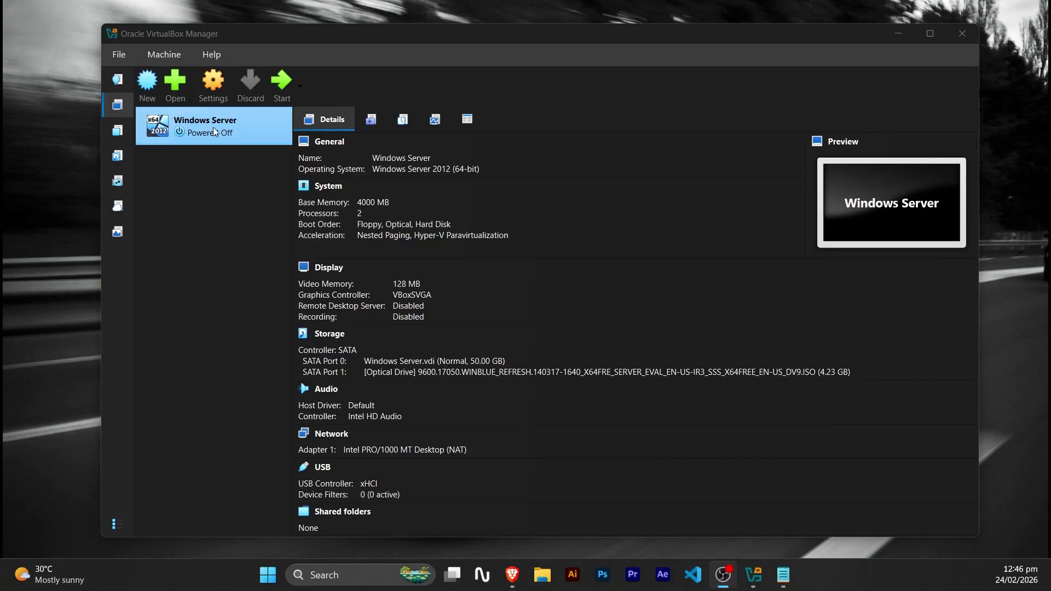
Start creating a new virtual machine and name it Windows 10 Pro
left_click(147, 82)
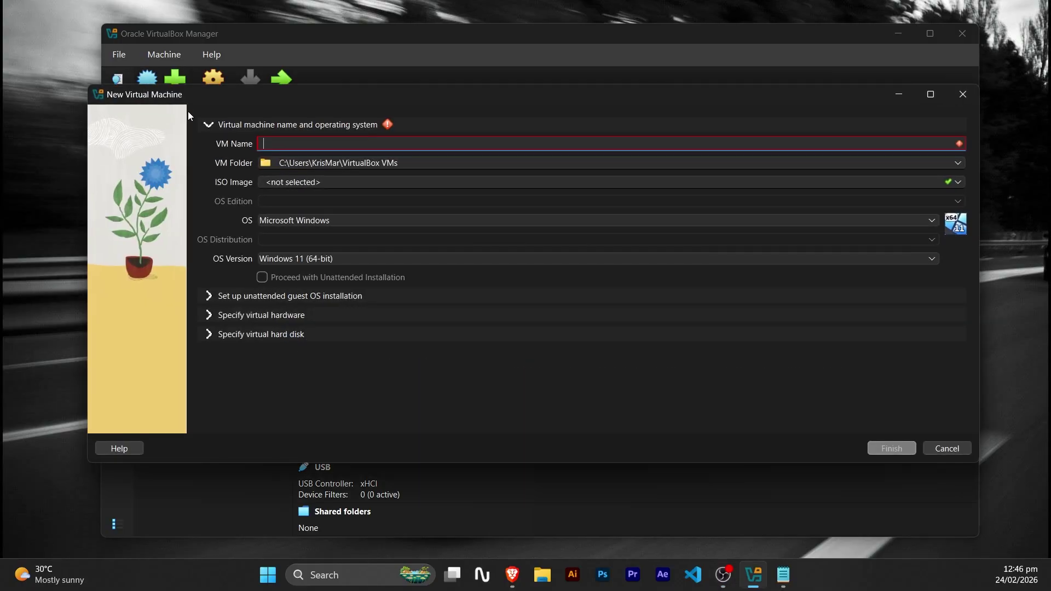
type("Wind")
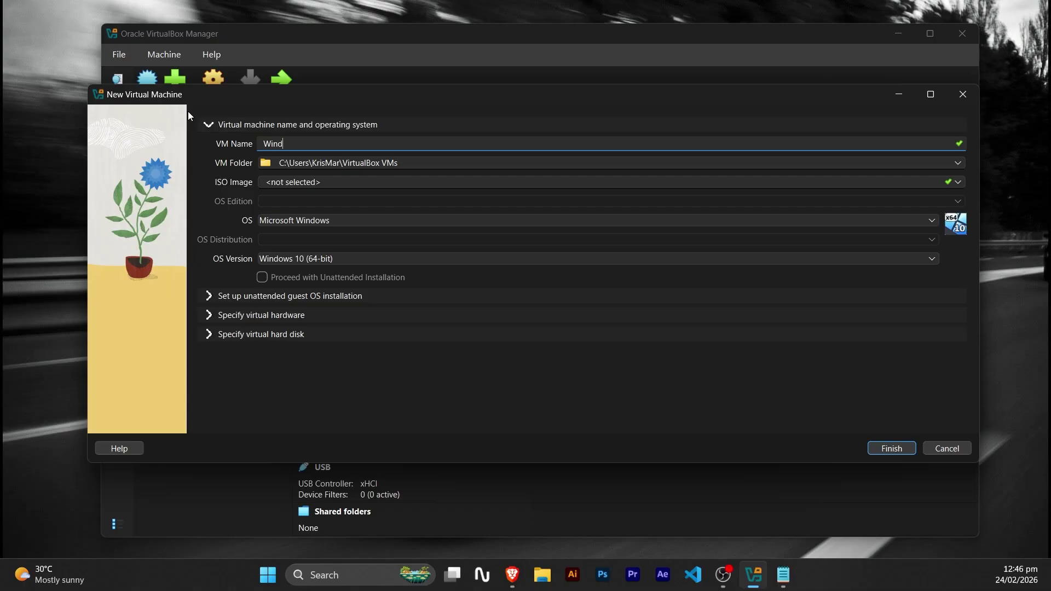
type("ows 10 Pro")
Choose Win.10.Pro.19045.6332.iso from the Windows 10 Pro folder's ISO subfolder as the installation image and finish creating the machine
left_click(266, 182)
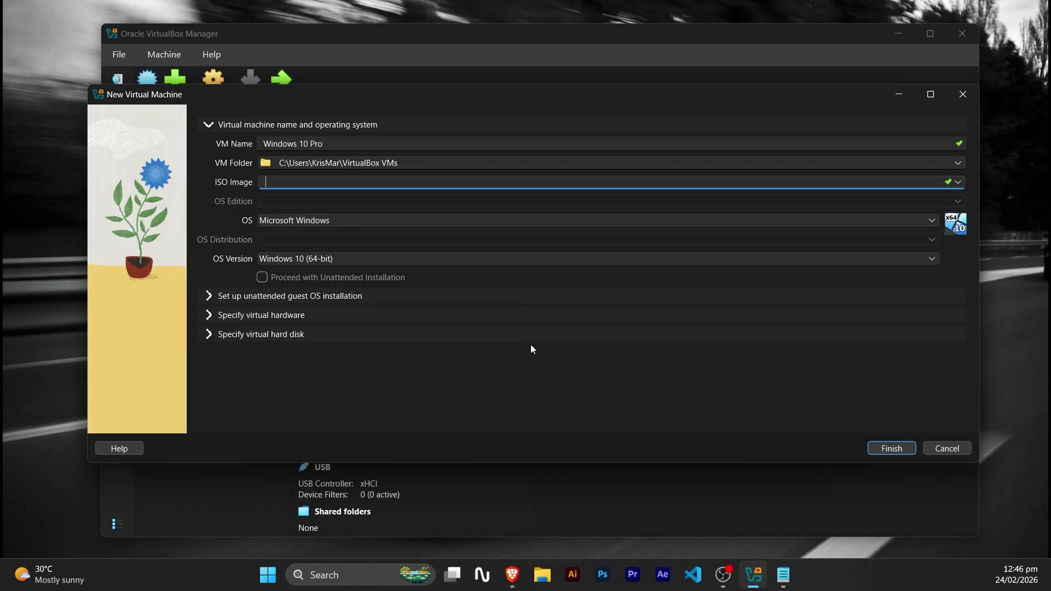
left_click(958, 182)
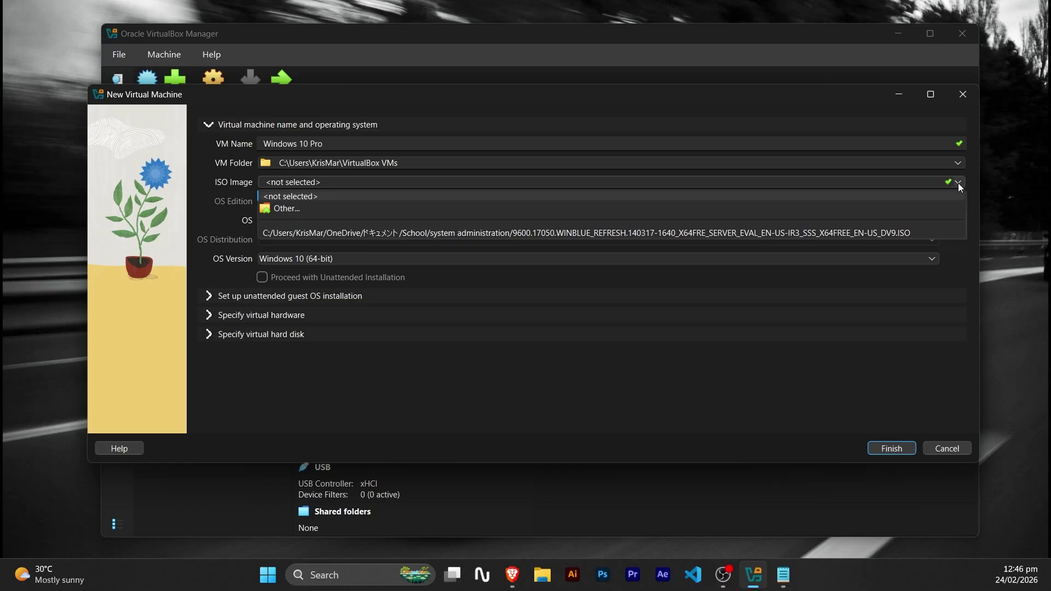
left_click(310, 209)
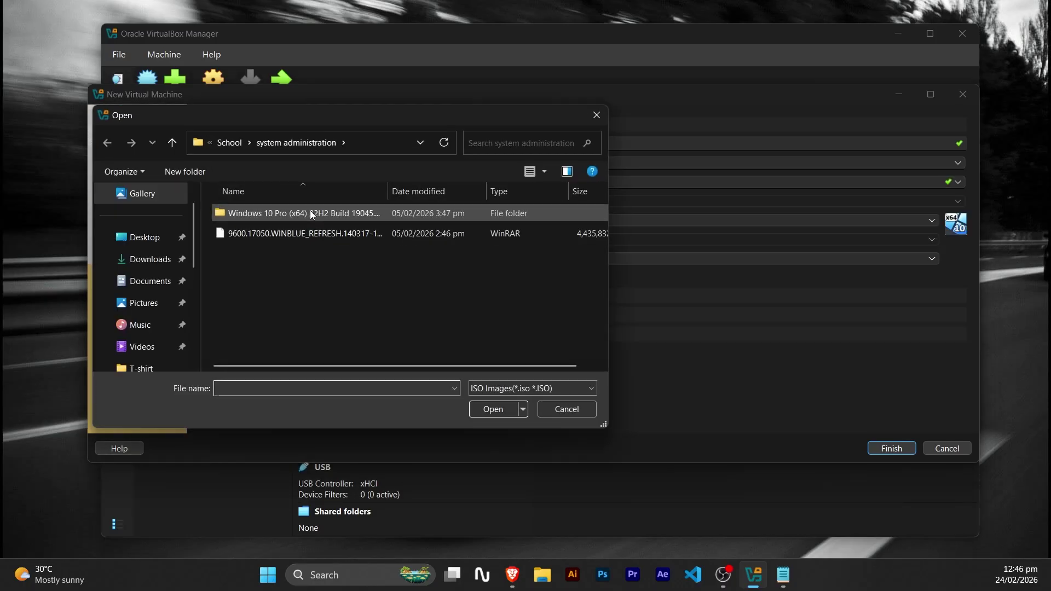
double_click(310, 213)
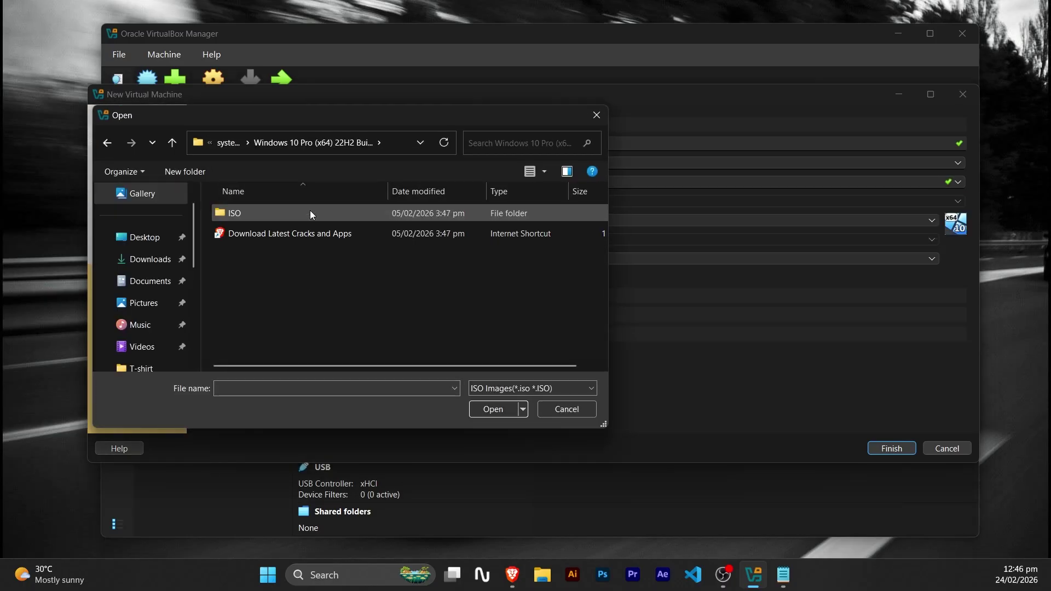
double_click(311, 212)
left_click(310, 212)
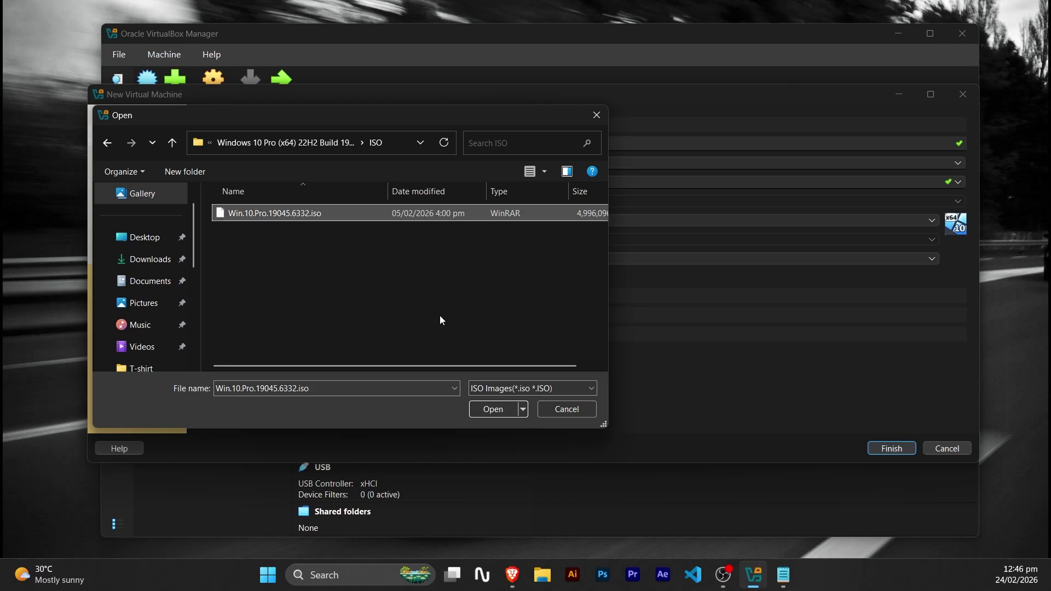
left_click(497, 409)
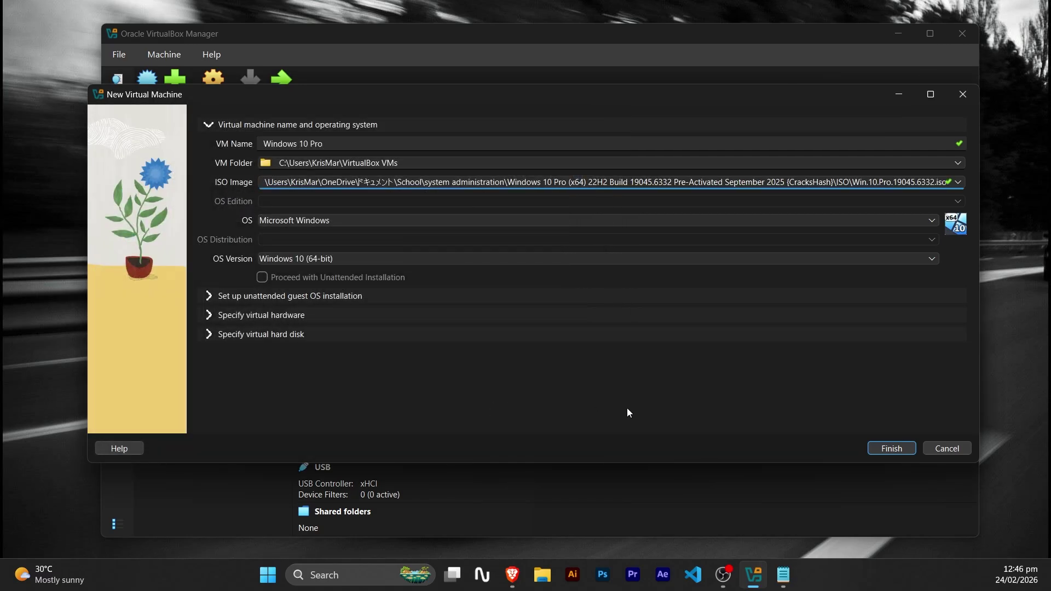
left_click(896, 449)
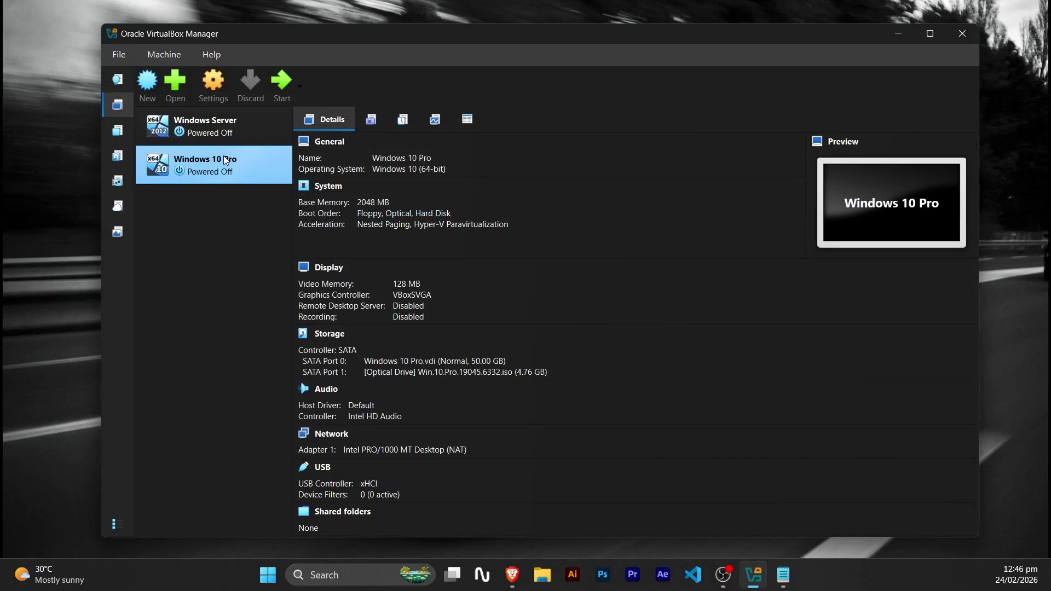
Boot the Windows 10 Pro machine and begin the installation with English (United States) and US keyboard in a maximized window
left_click(283, 85)
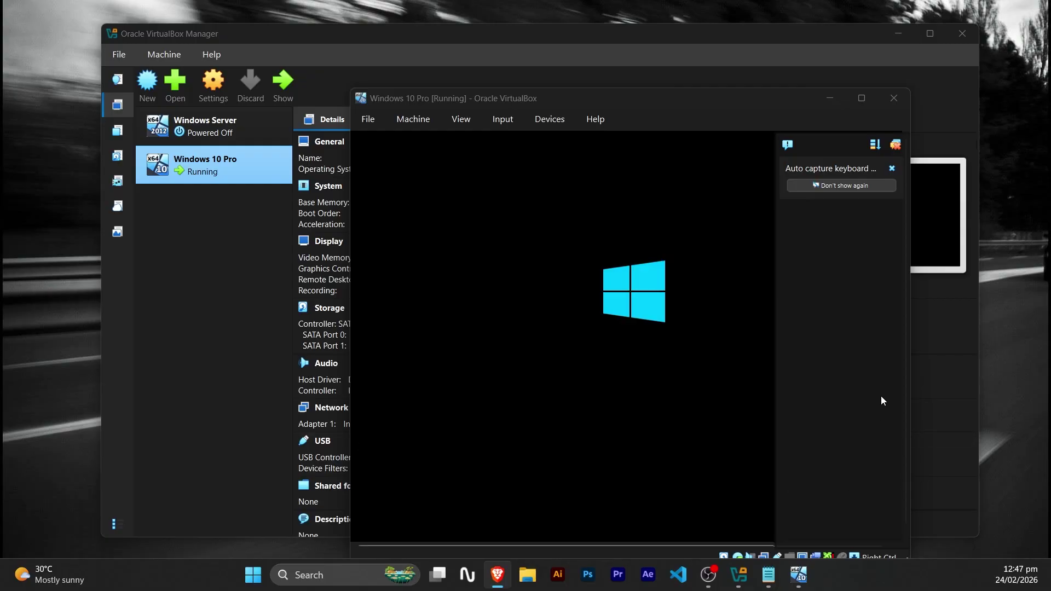
left_click(891, 169)
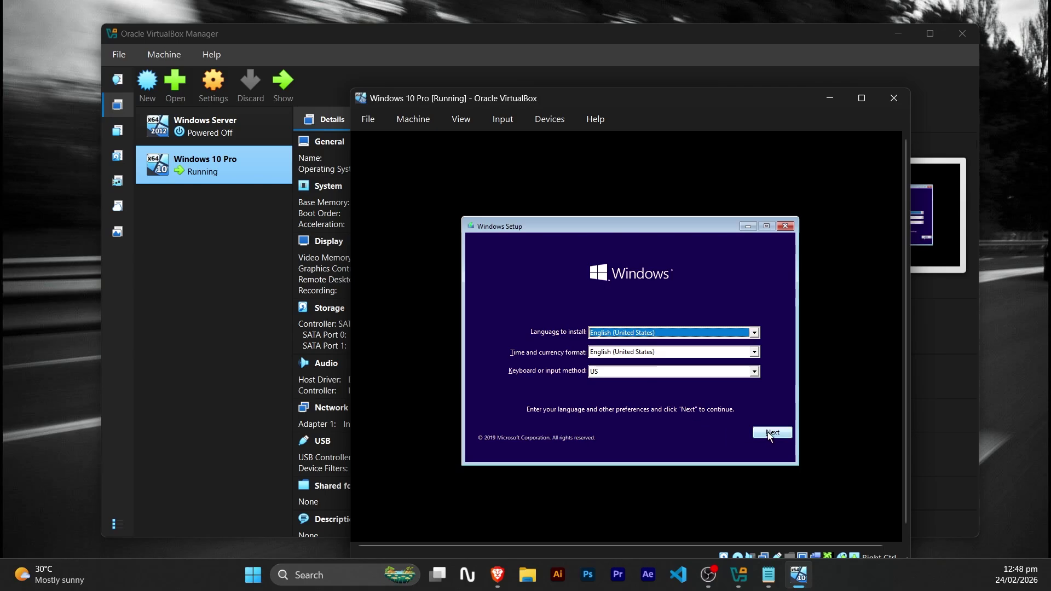
left_click(766, 432)
left_click(645, 348)
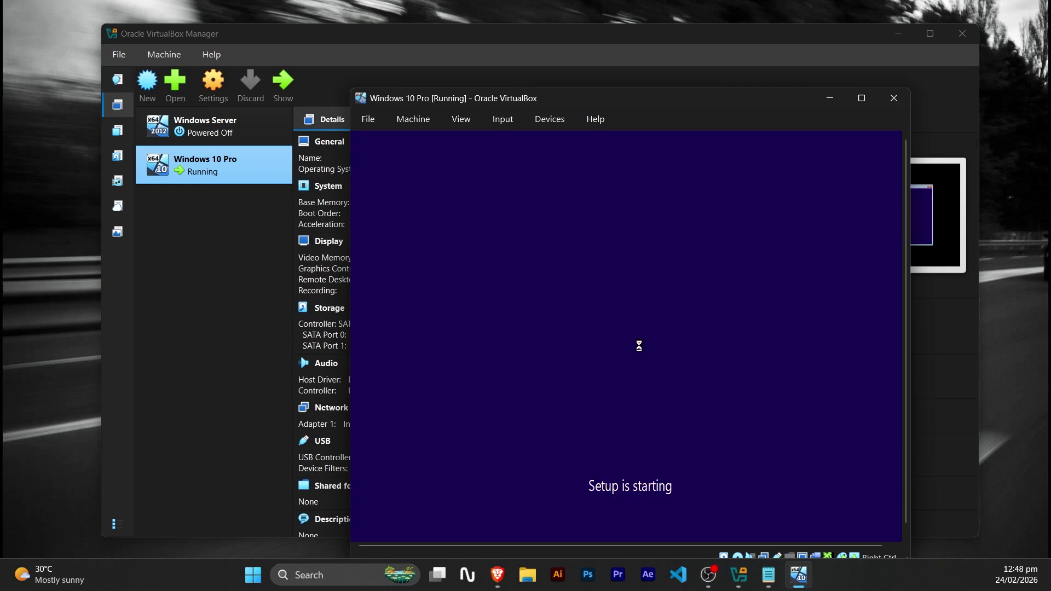
left_click(854, 103)
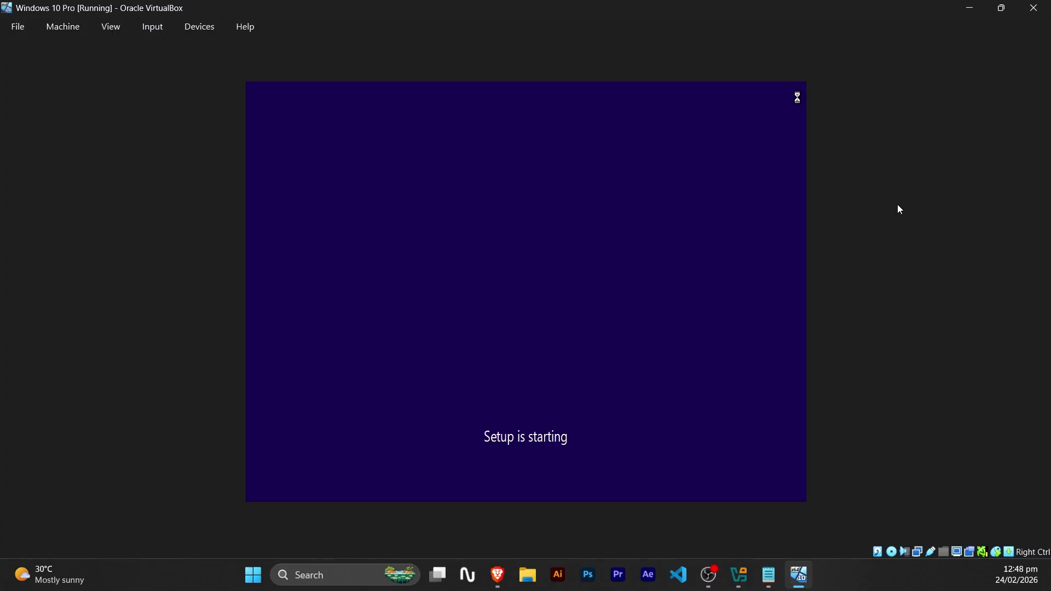
Accept the license terms and start a custom Windows installation on Drive 0 Unallocated Space
left_click(381, 362)
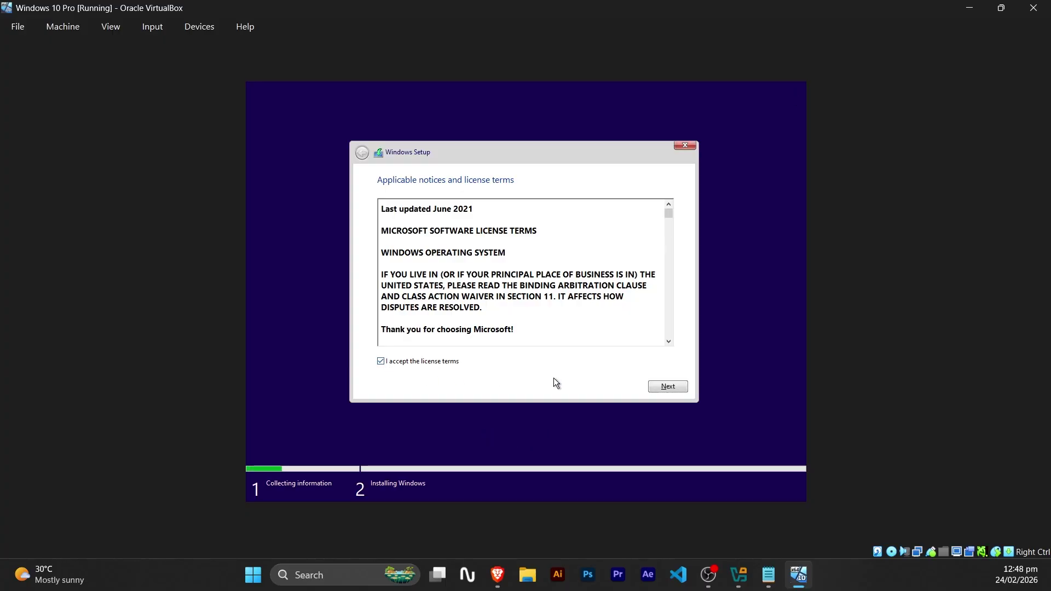
left_click(670, 386)
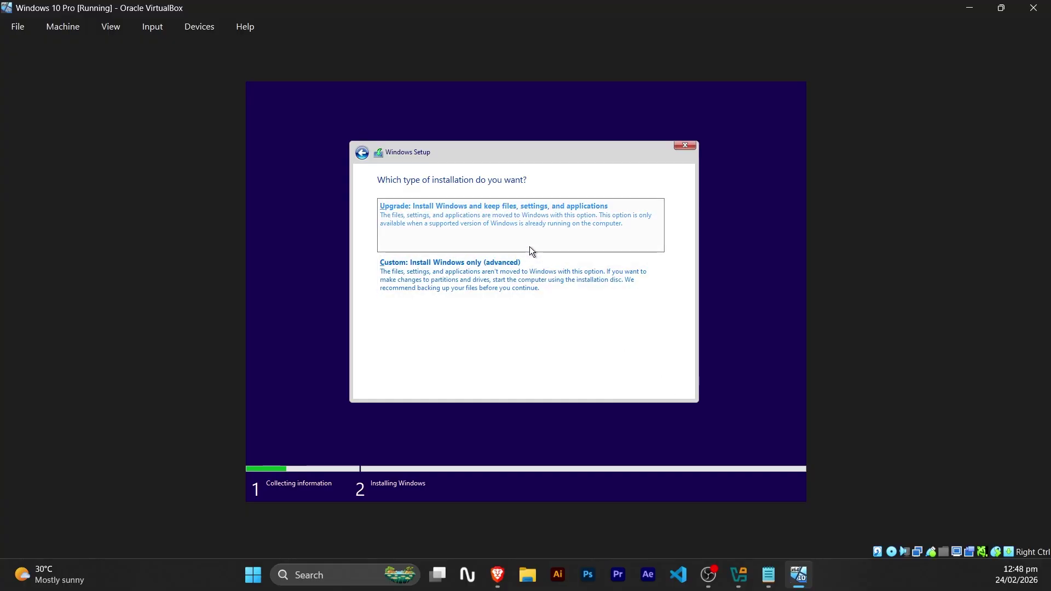
left_click(523, 280)
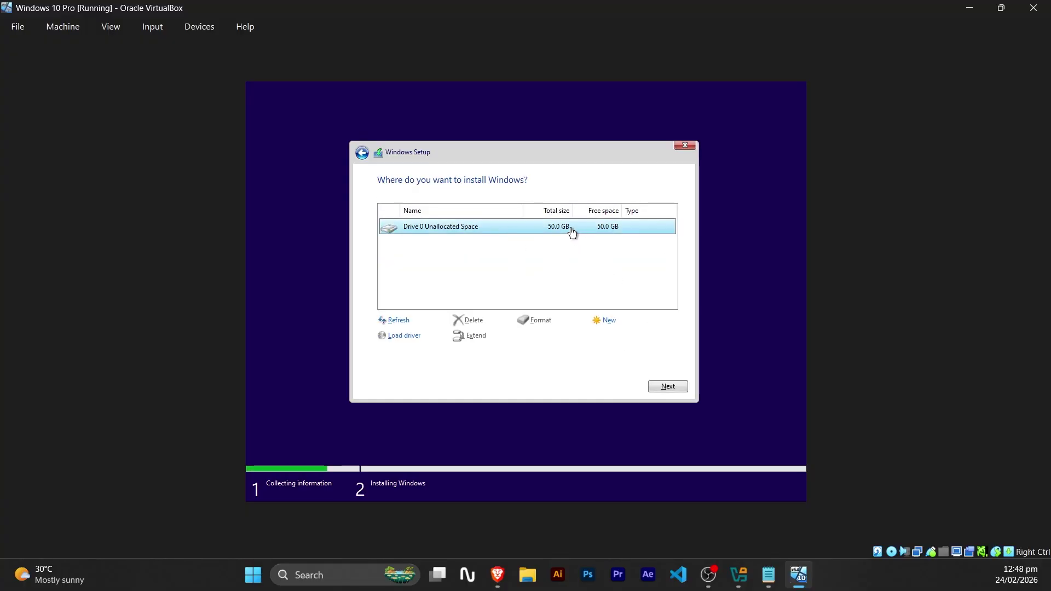
left_click(668, 387)
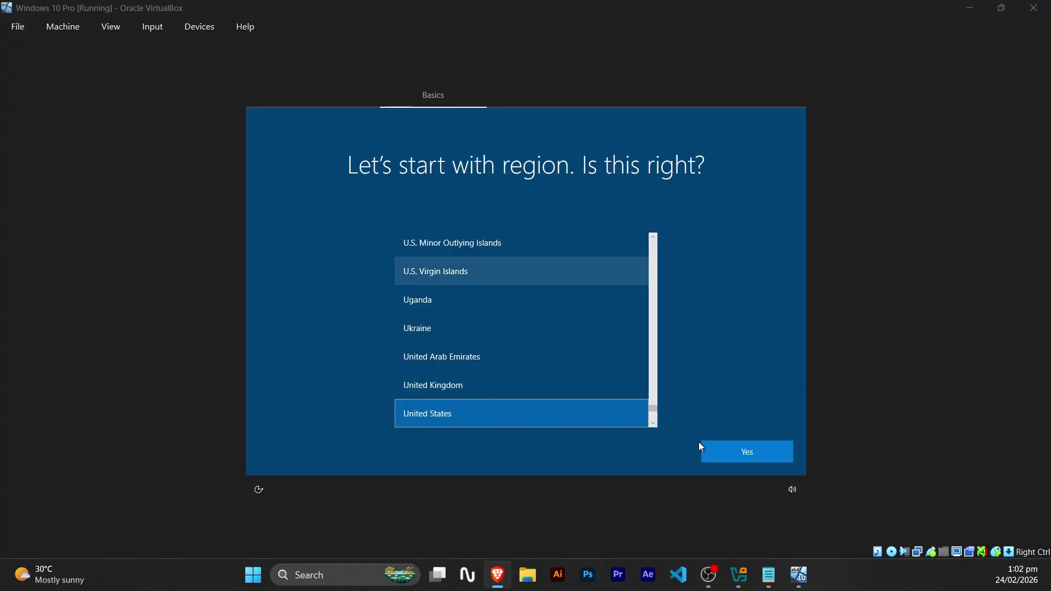
Confirm United States as the region and US as the keyboard layout, without adding a second layout
left_click(734, 452)
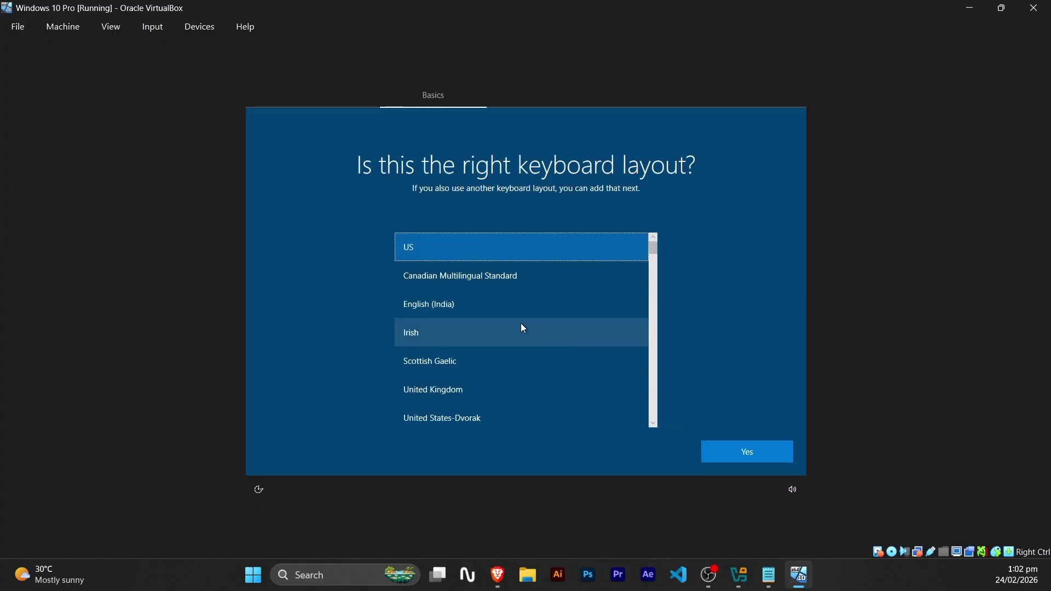
left_click(745, 456)
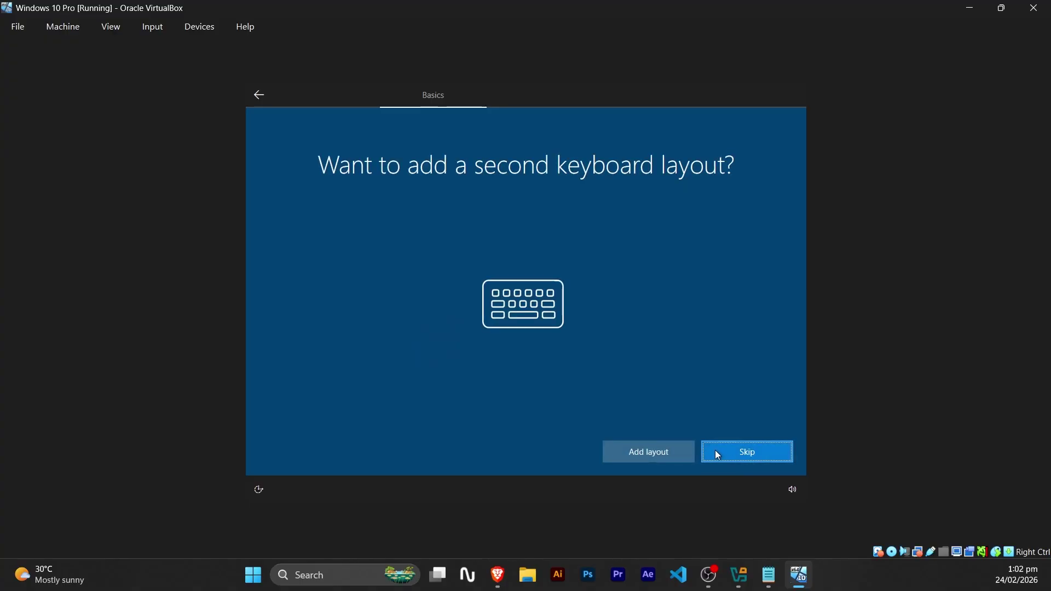
left_click(729, 452)
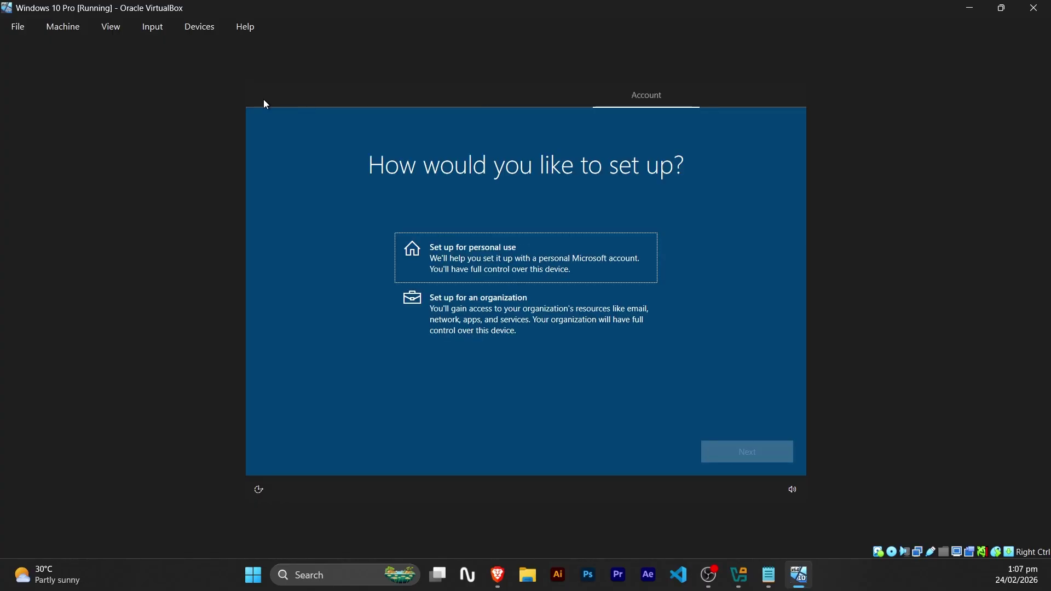
Set up the device for personal use with an offline account, sticking with the limited experience
left_click(609, 249)
left_click(761, 458)
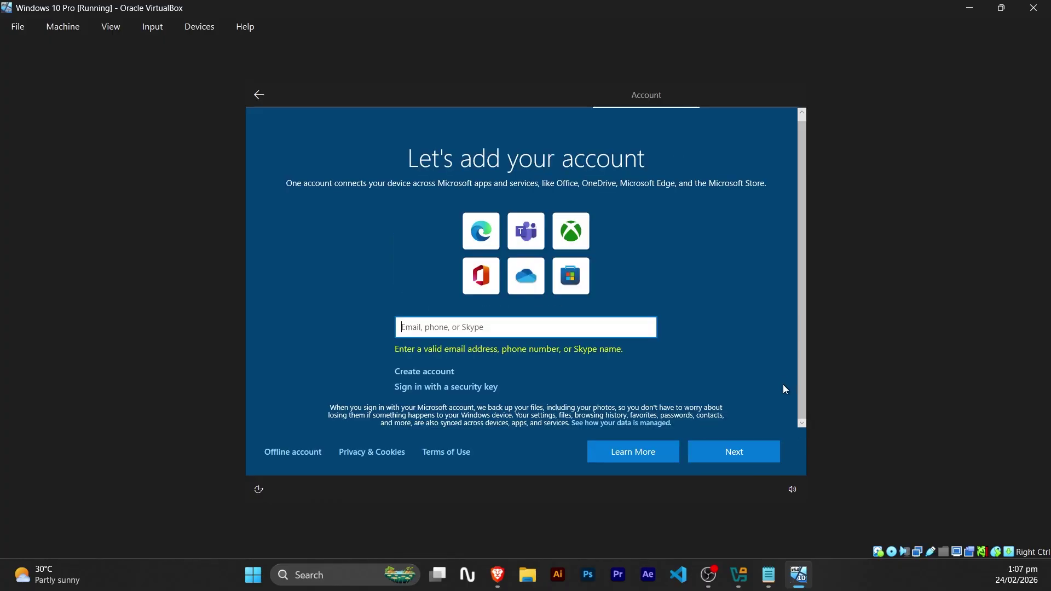
left_click(291, 453)
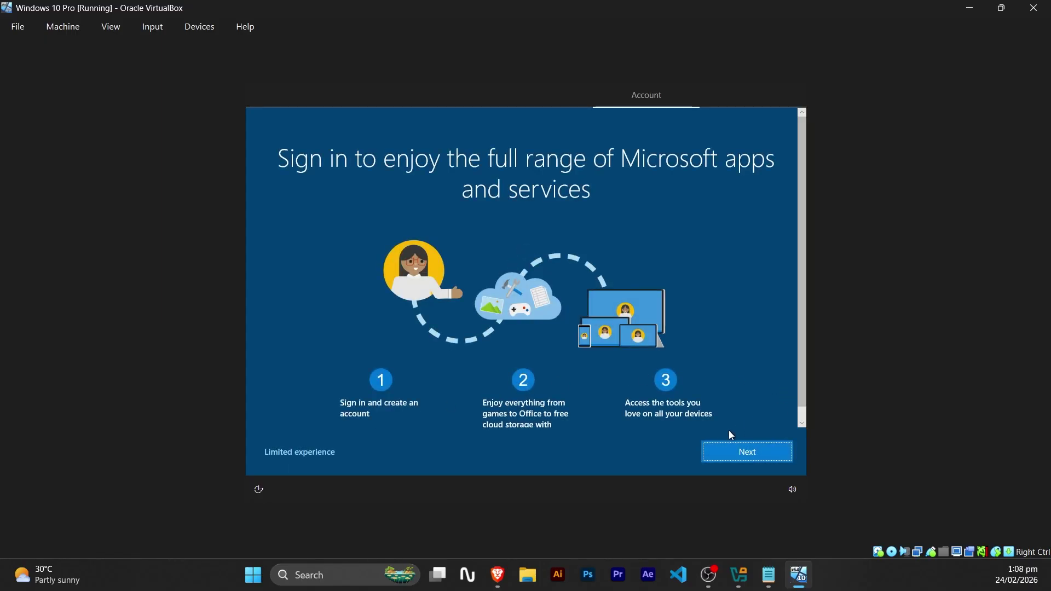
left_click(747, 451)
left_click(302, 449)
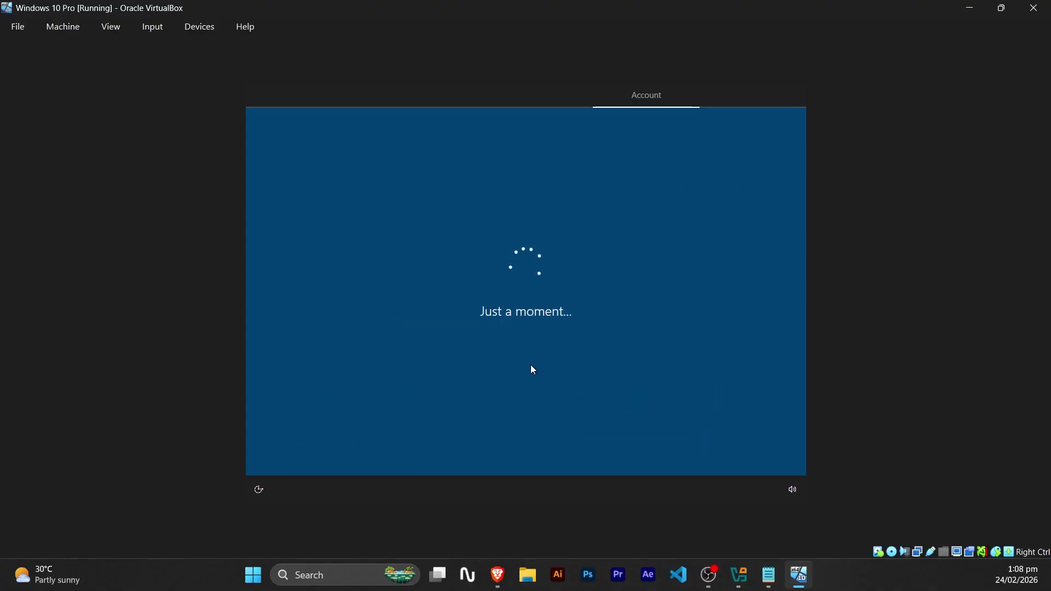
Enter the local account's user name, then create and confirm the account password
type("Elmar")
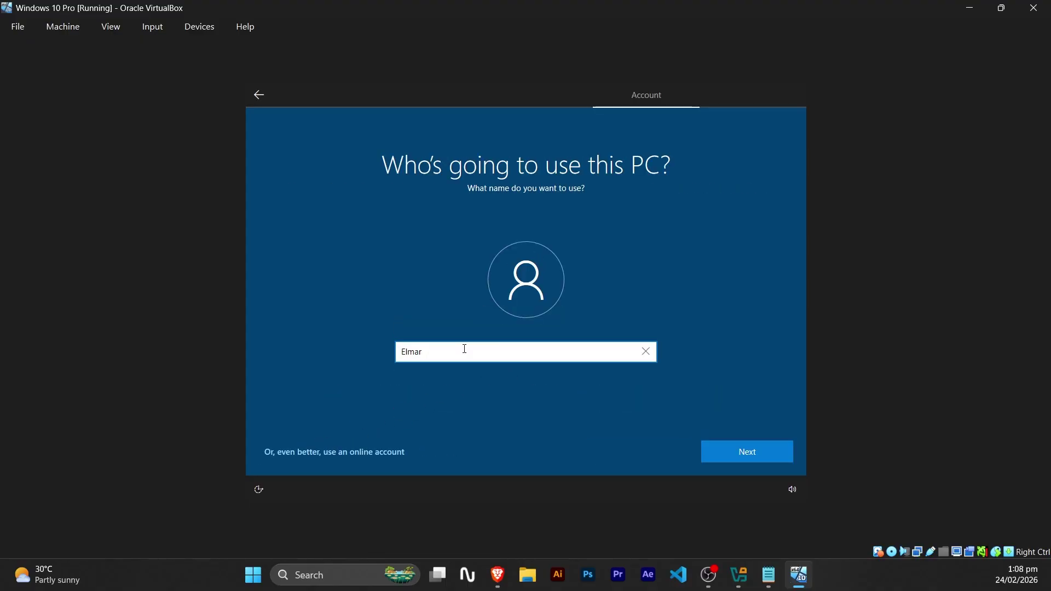
left_click(728, 455)
type("••••••••")
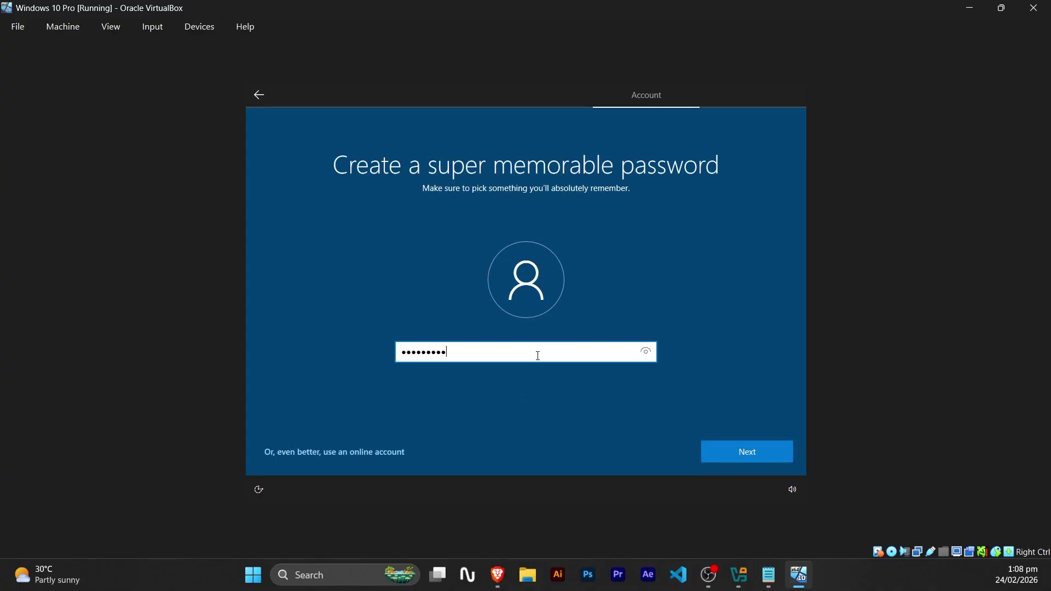
left_click(739, 454)
type("••••••••")
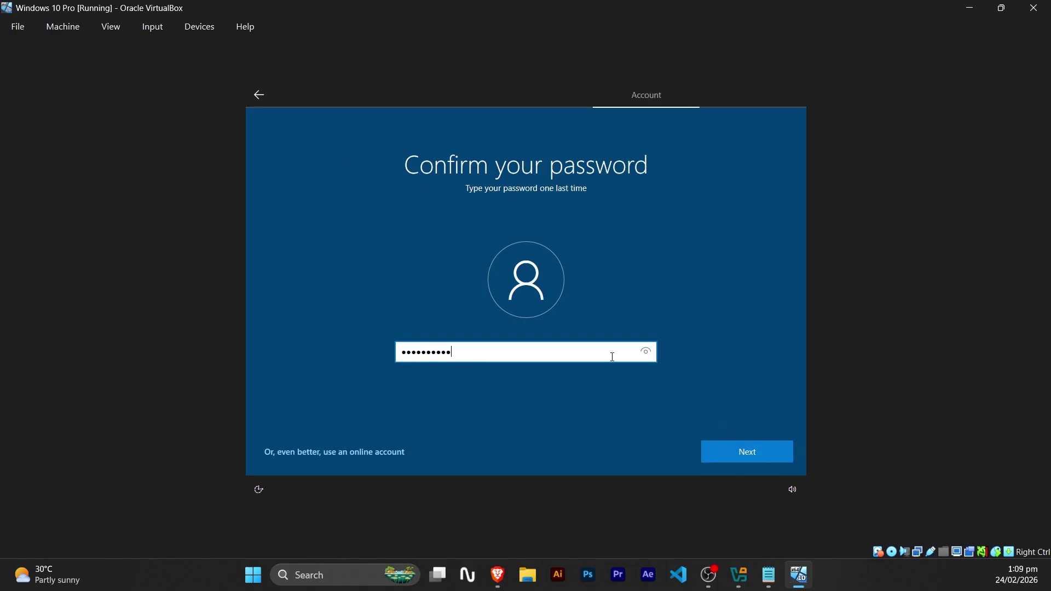
key("Return")
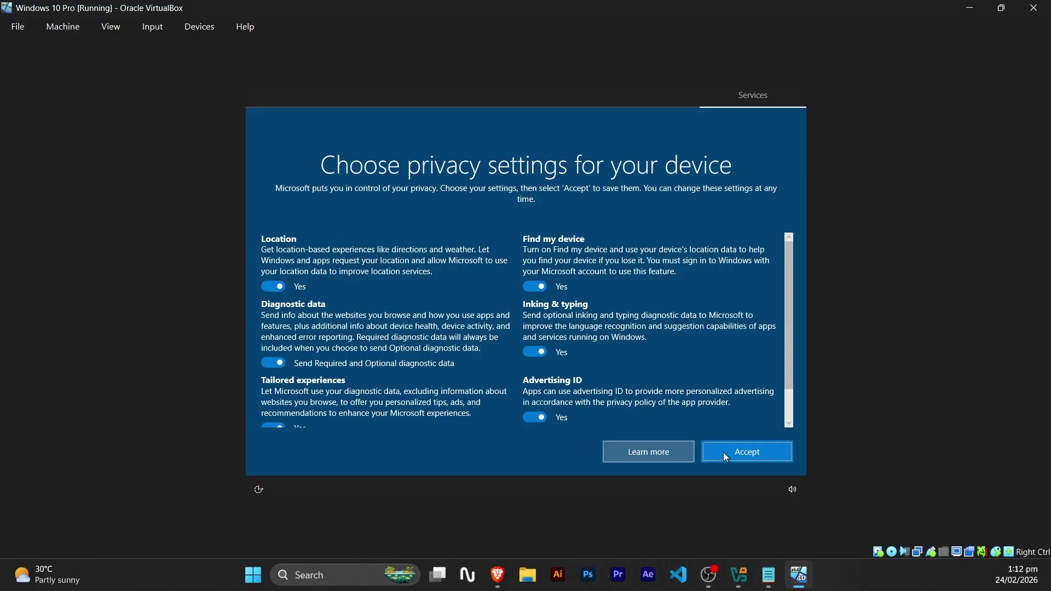
Accept the default privacy settings and skip customizing the experience
left_click(747, 456)
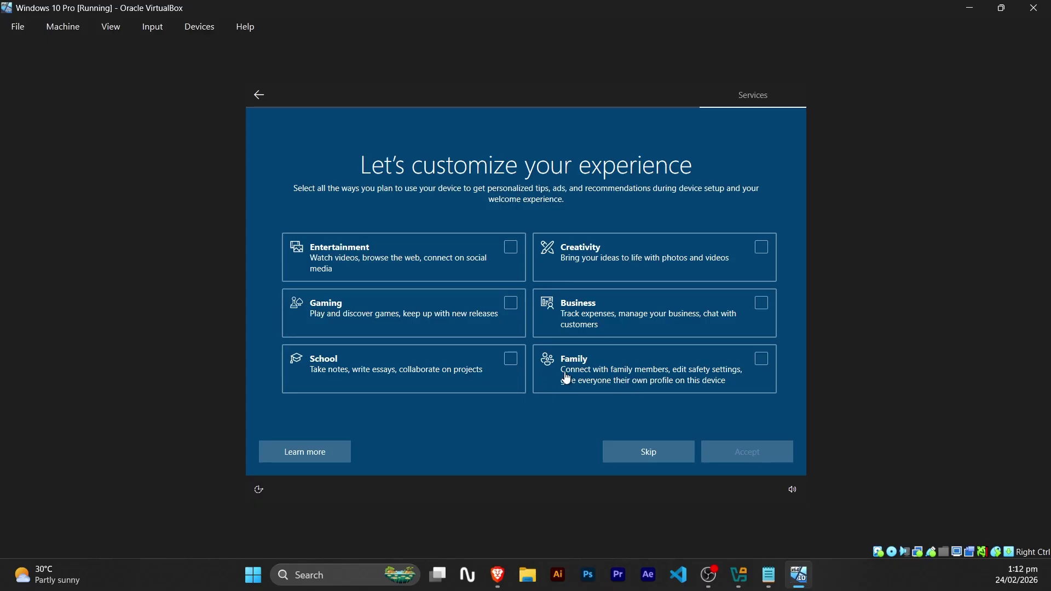
left_click(650, 451)
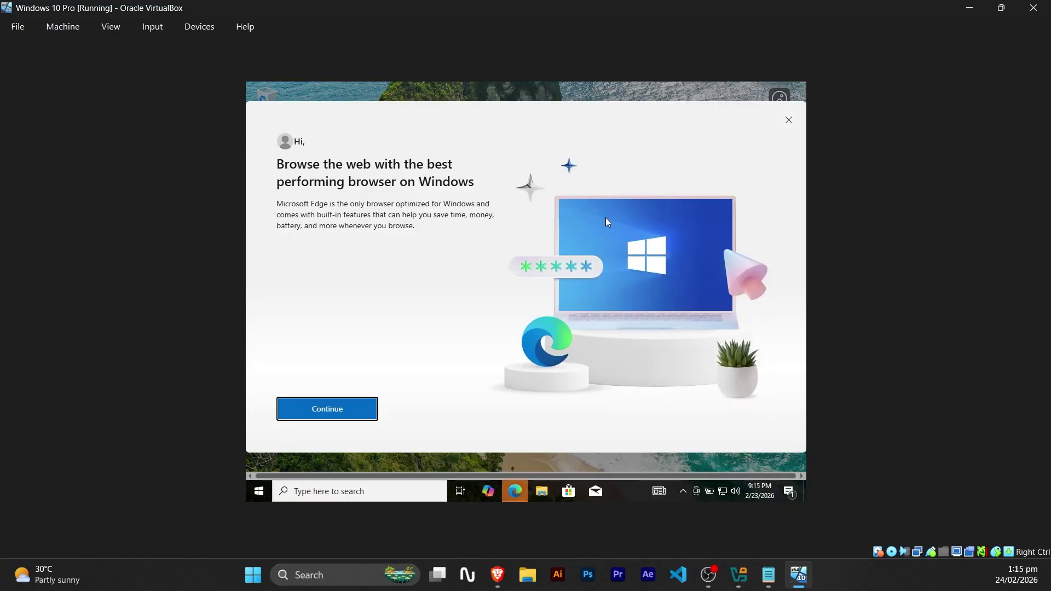
Continue past the first Microsoft Edge welcome pages and leave the browser for the desktop
left_click(346, 409)
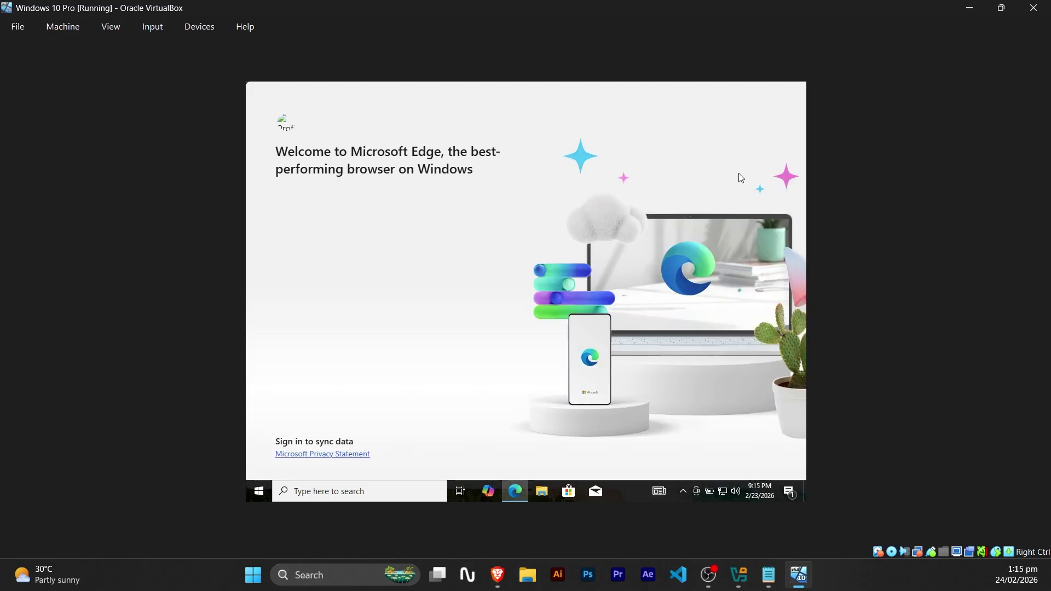
left_click(346, 431)
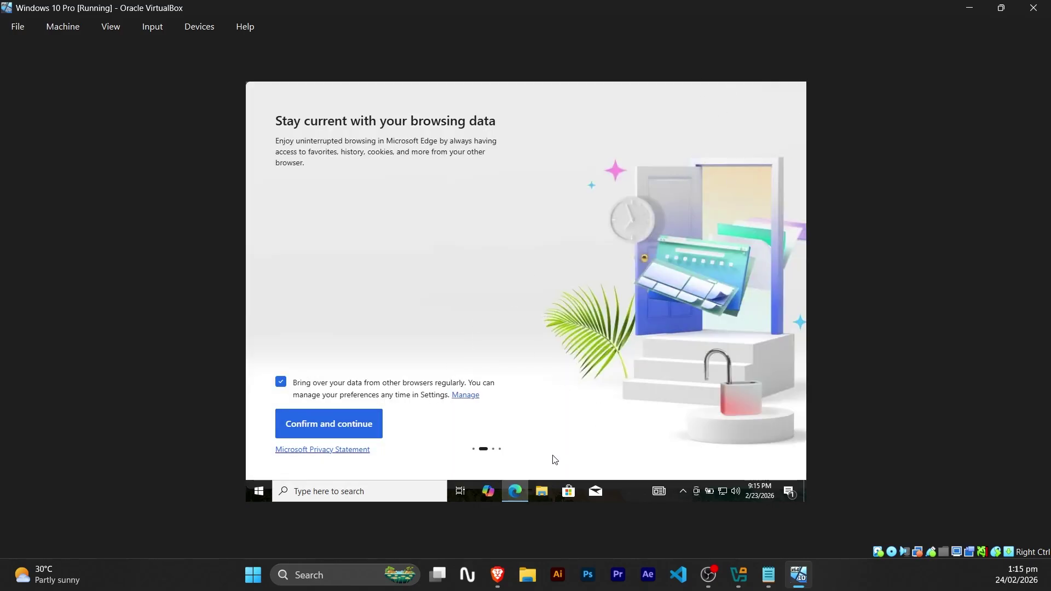
left_click(515, 492)
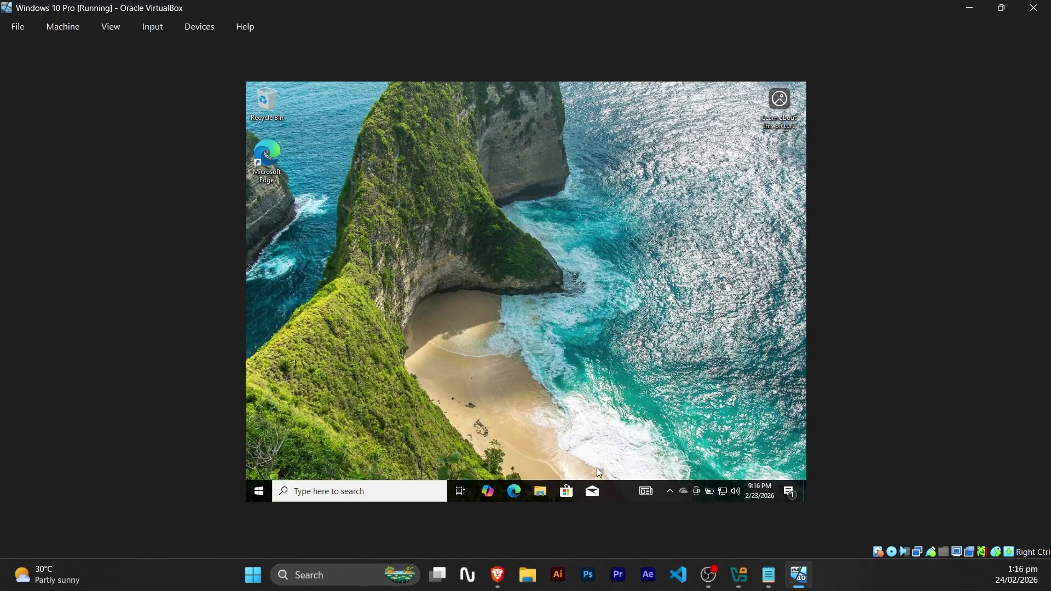
Open This PC in File Explorer to check the new installation's folders and drives
left_click(259, 491)
left_click(624, 427)
left_click(542, 493)
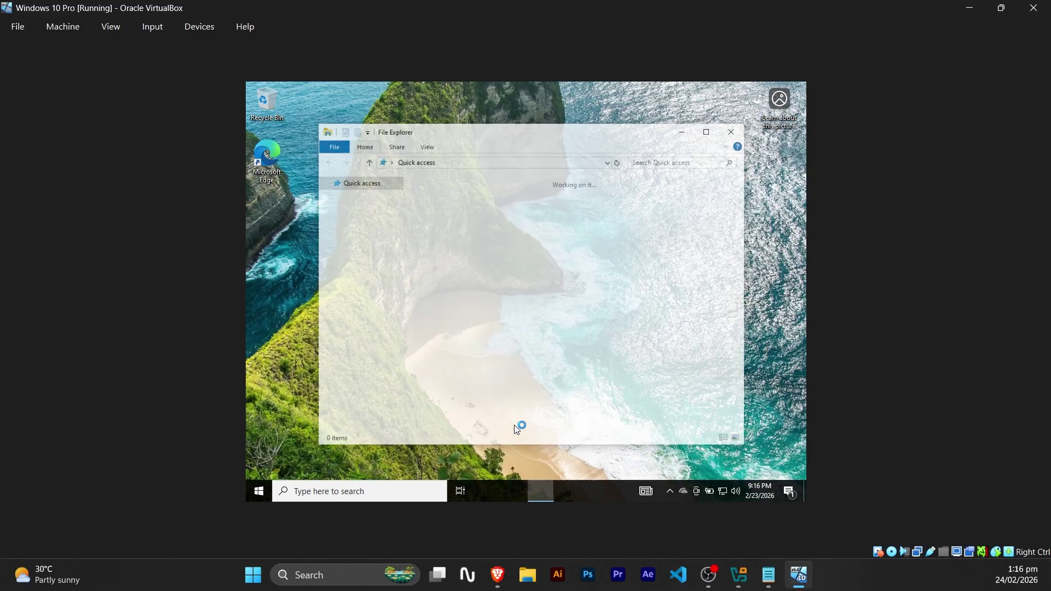
left_click(353, 303)
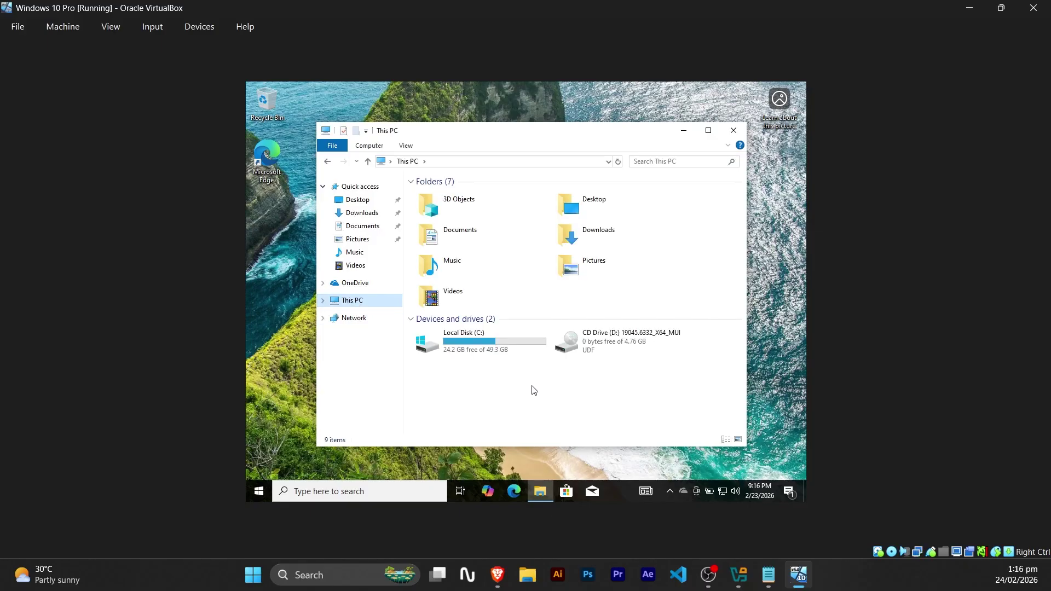
left_click(553, 385)
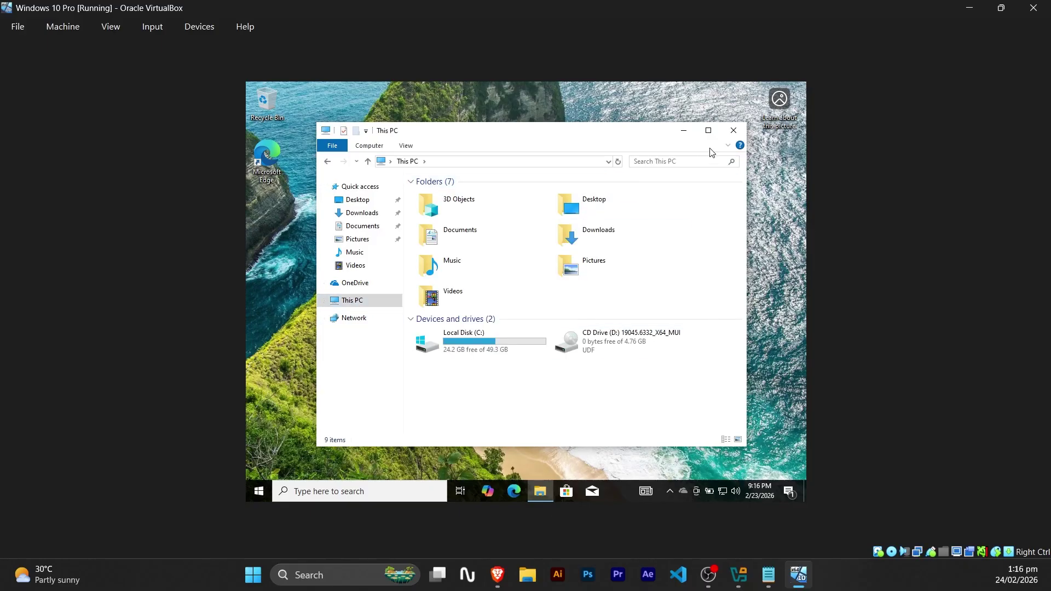